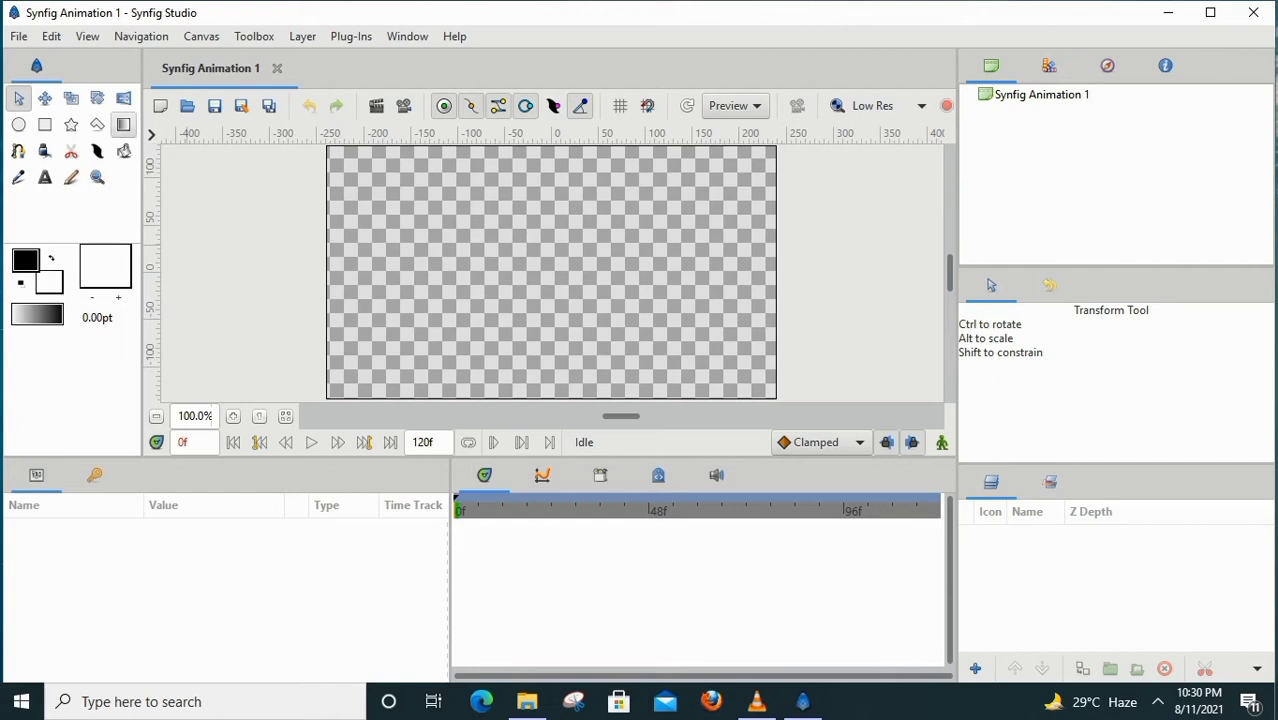
Step: Draw two overlapping circles in the canvas's upper-left area, about 42 px radius near (-161, 66) and about 45 px radius near (-147, 38)
click(123, 124)
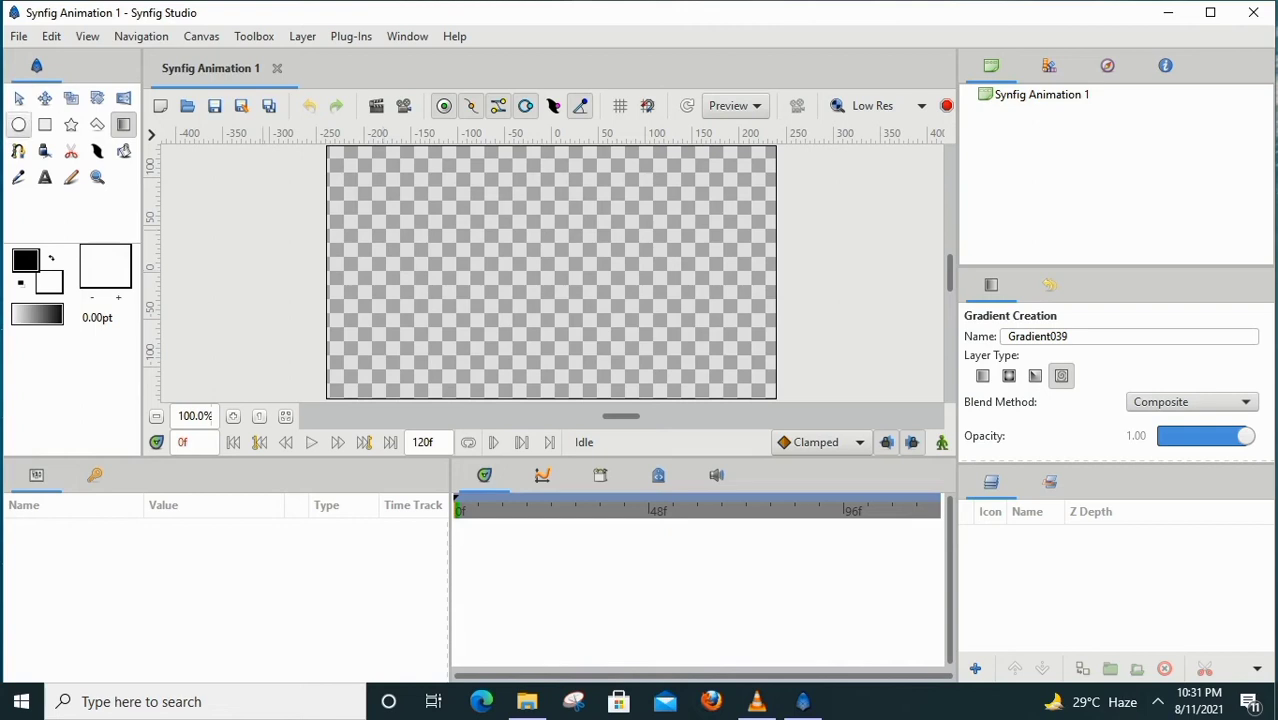
click(18, 124)
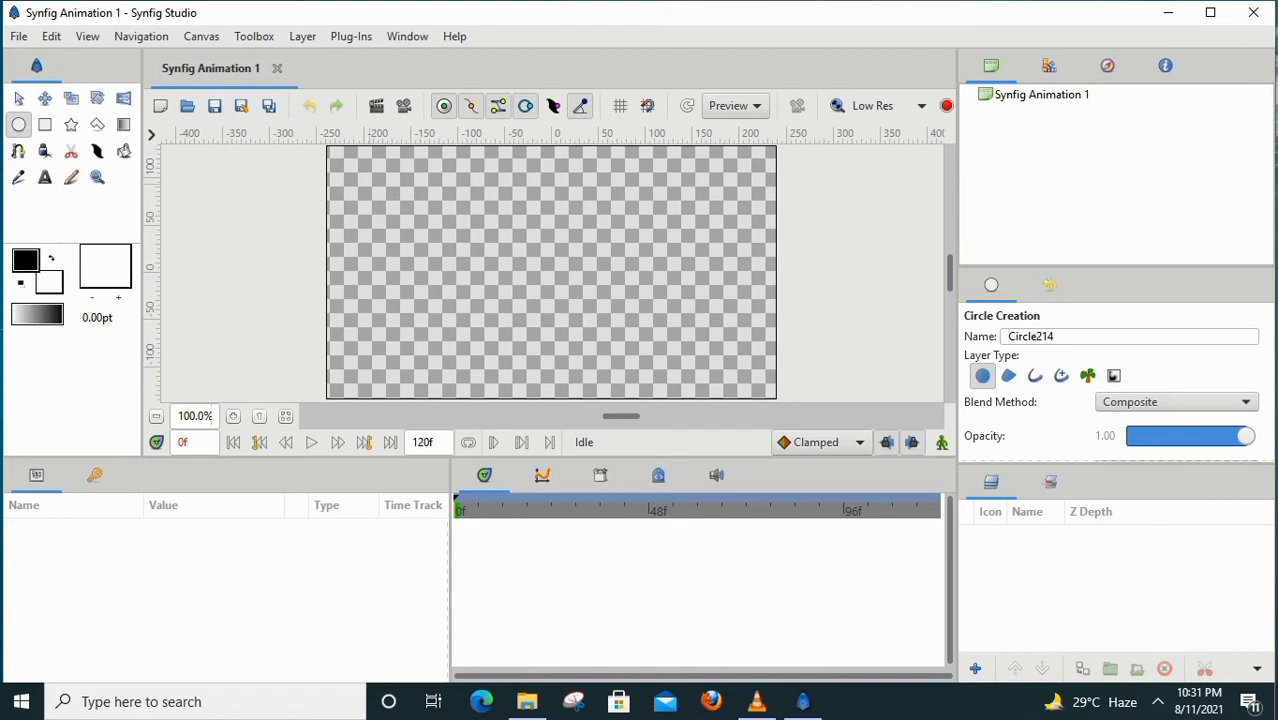
drag(363, 168, 402, 168)
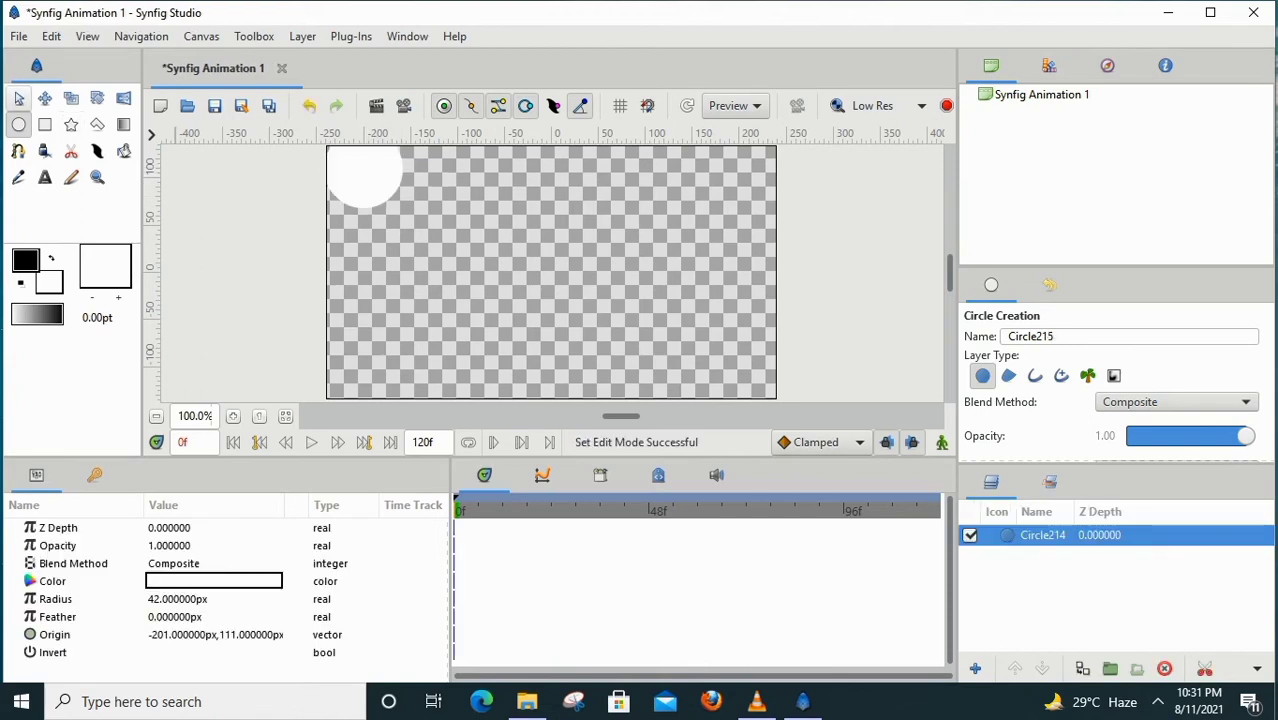
key(alt+a)
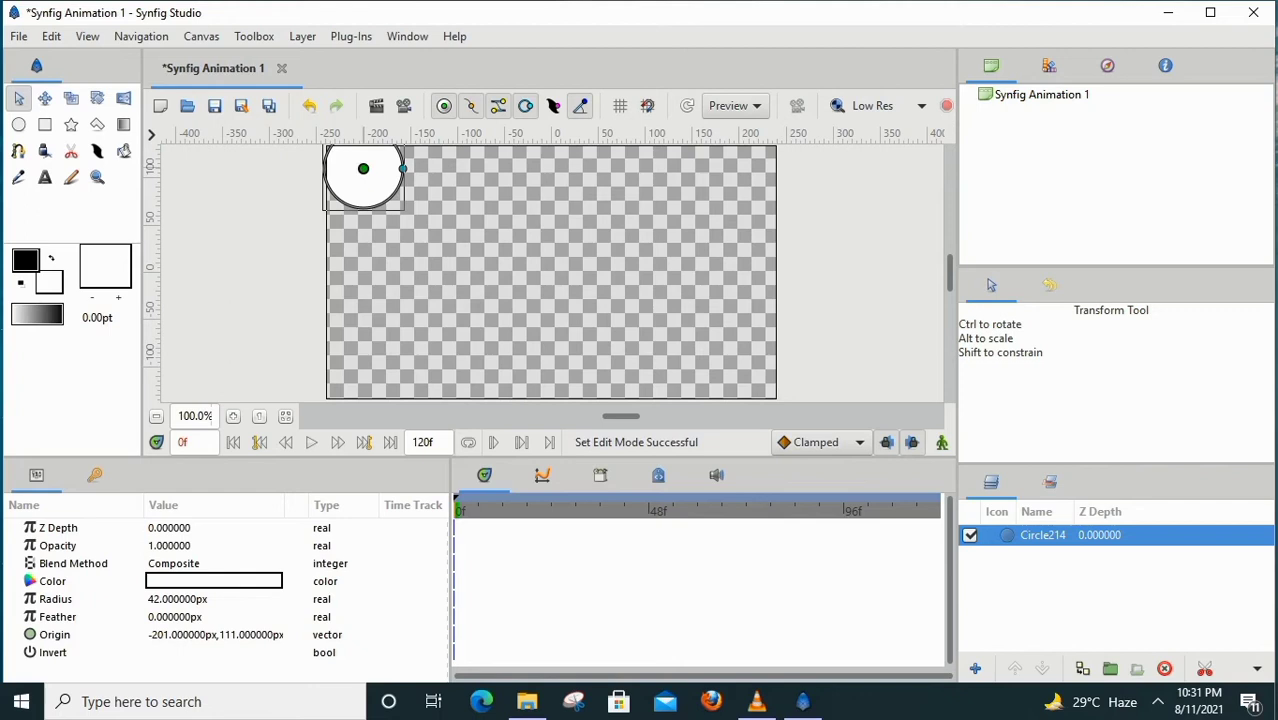
click(368, 173)
drag(368, 173, 401, 211)
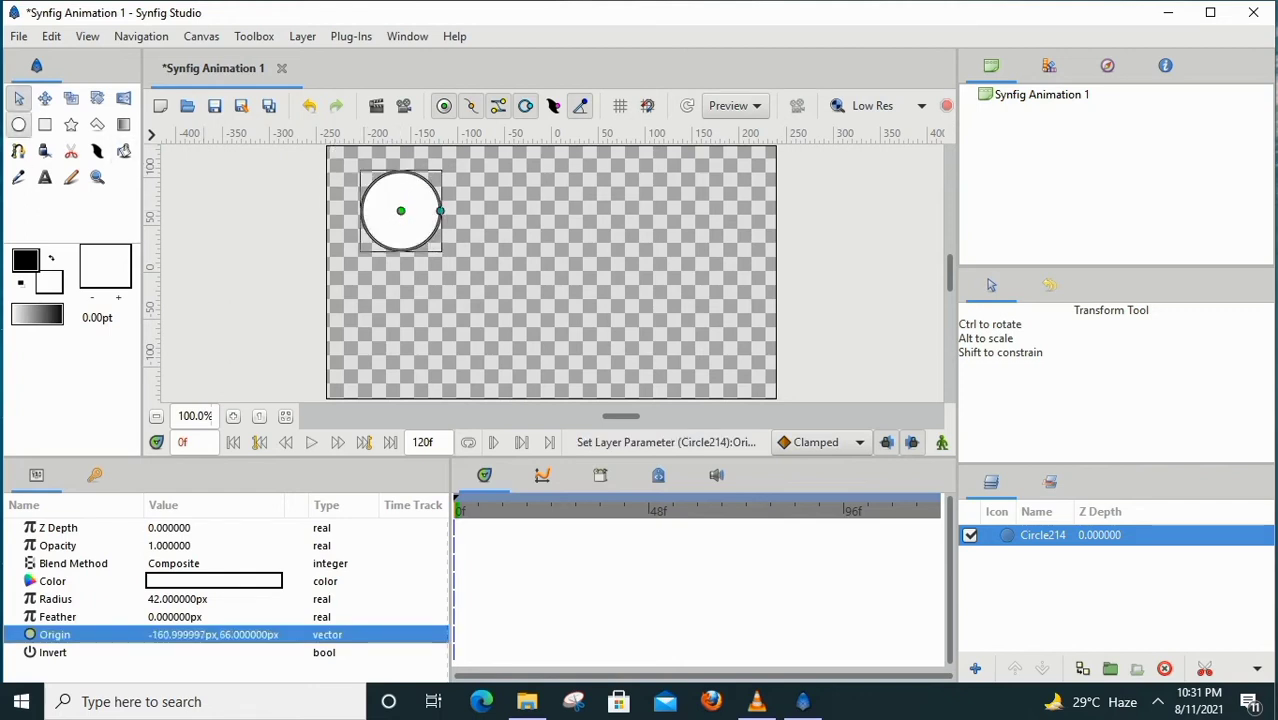
click(18, 124)
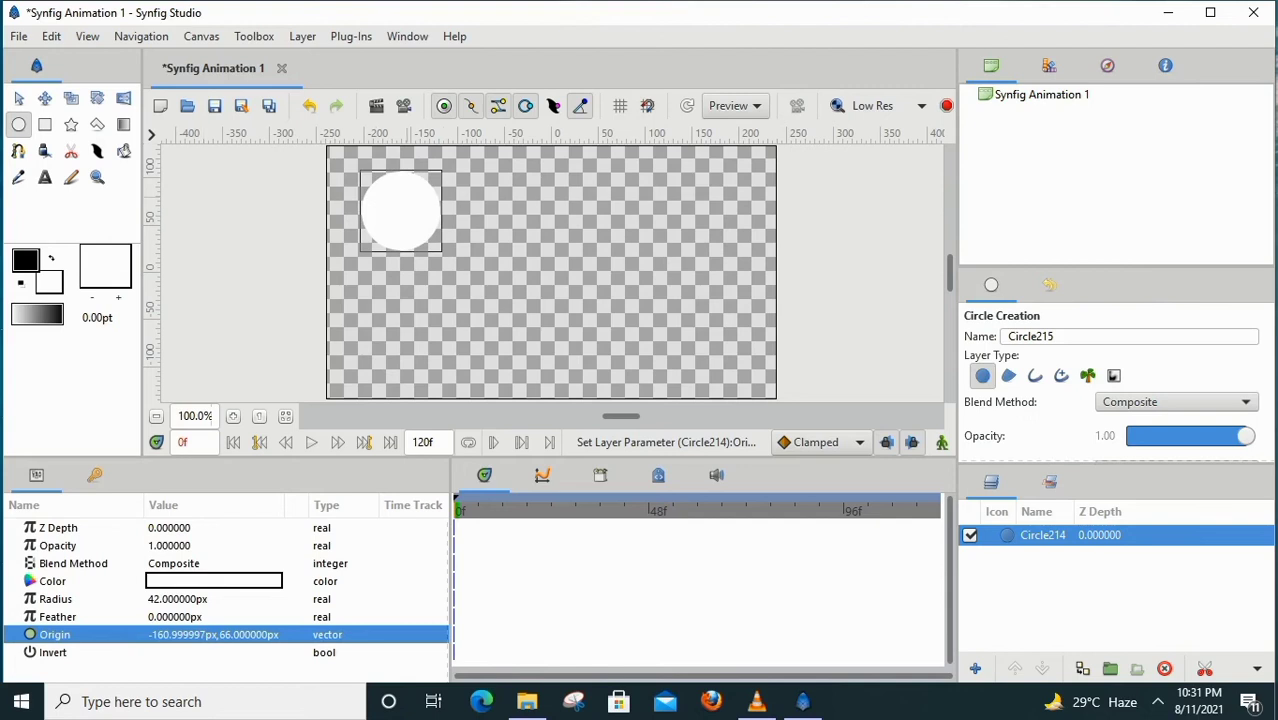
drag(413, 237, 456, 237)
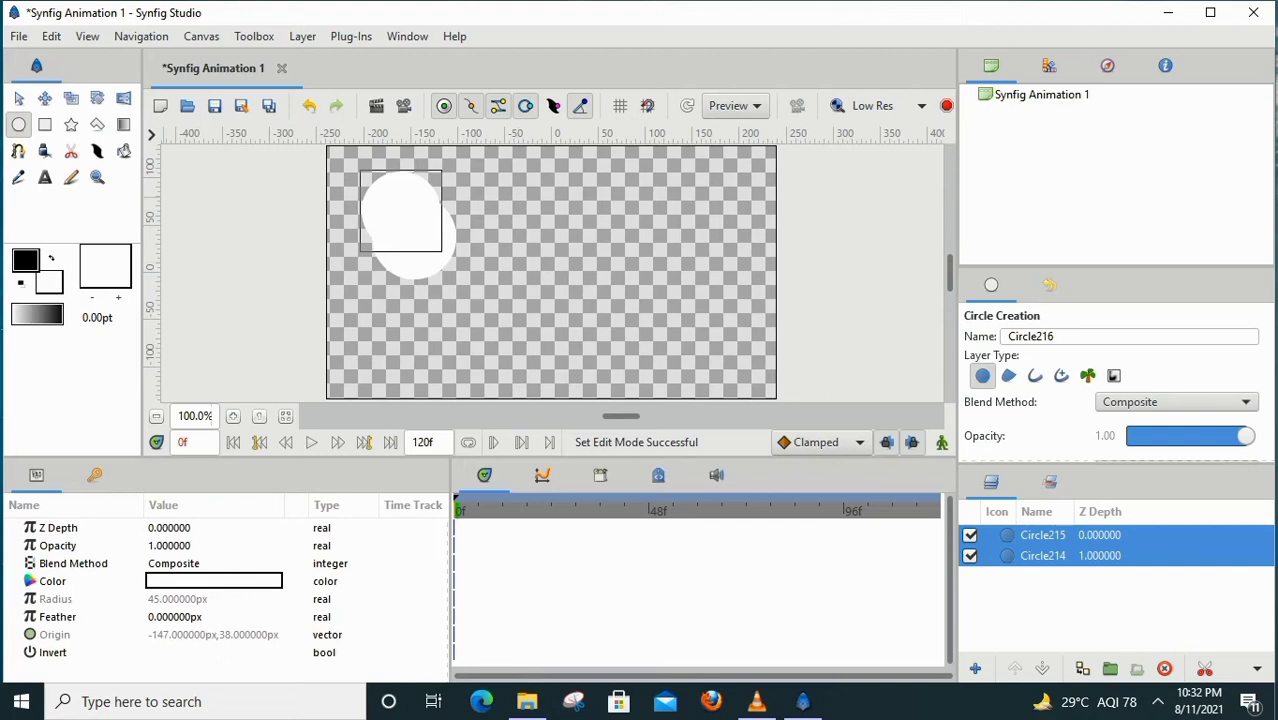
Step: Draw a spiral gradient of about 44 px radius over the circles and set its blend method to Straight Onto
click(123, 124)
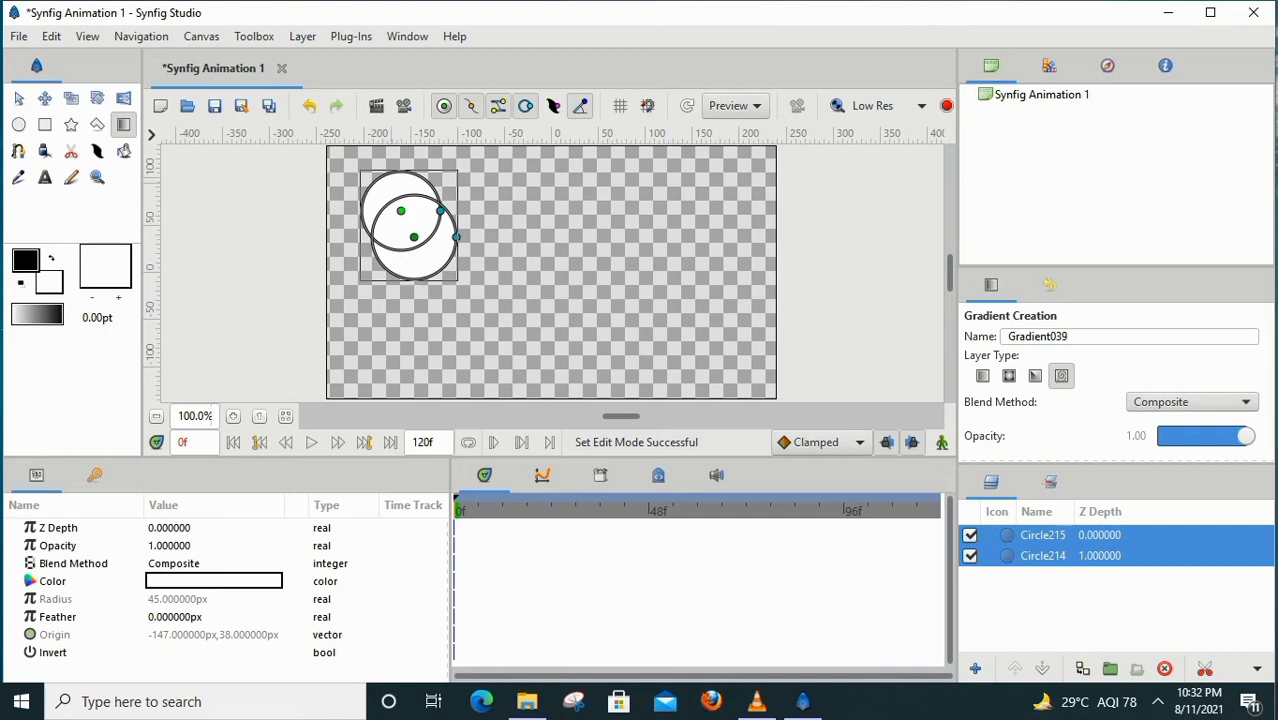
drag(391, 186, 419, 216)
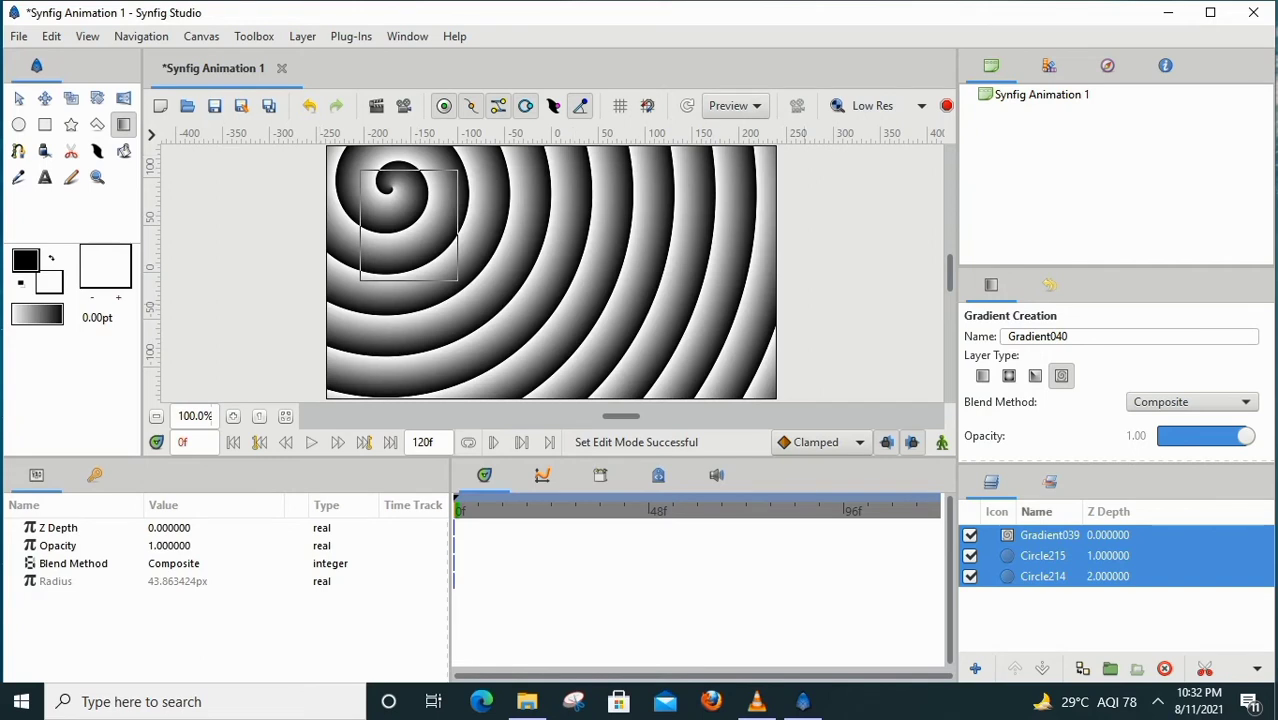
click(1049, 535)
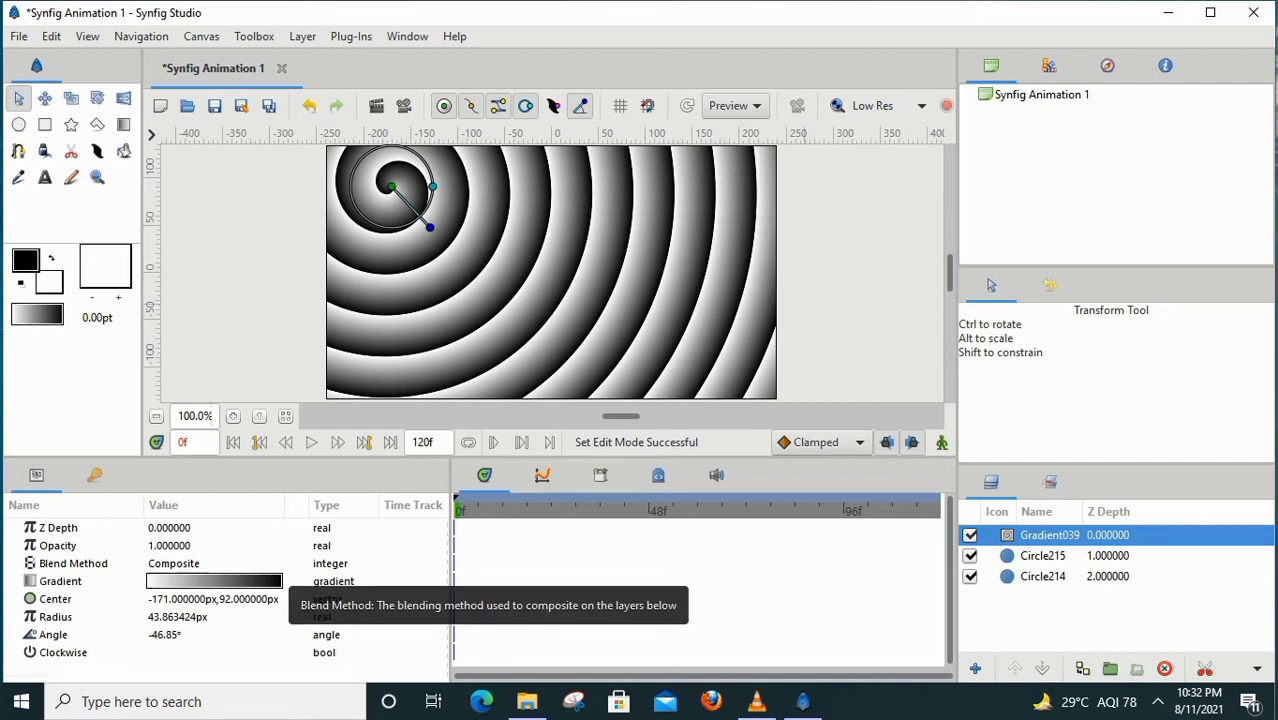
click(270, 563)
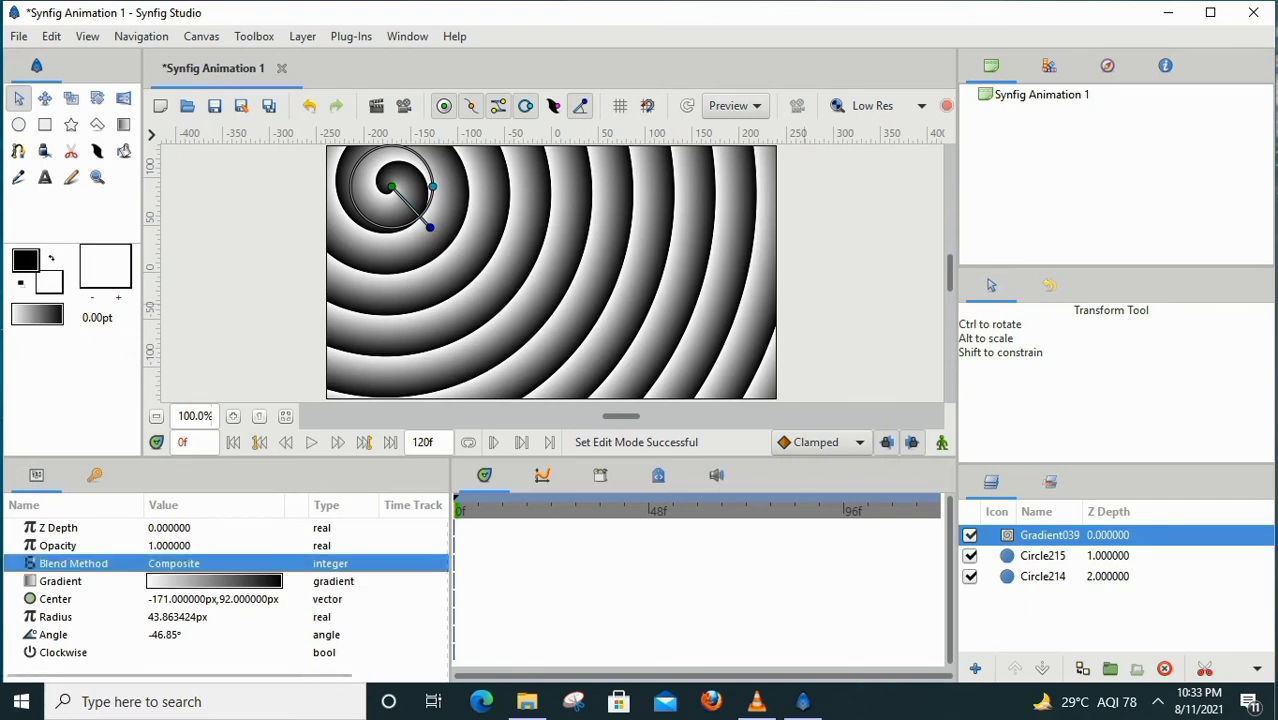
click(200, 563)
click(200, 563)
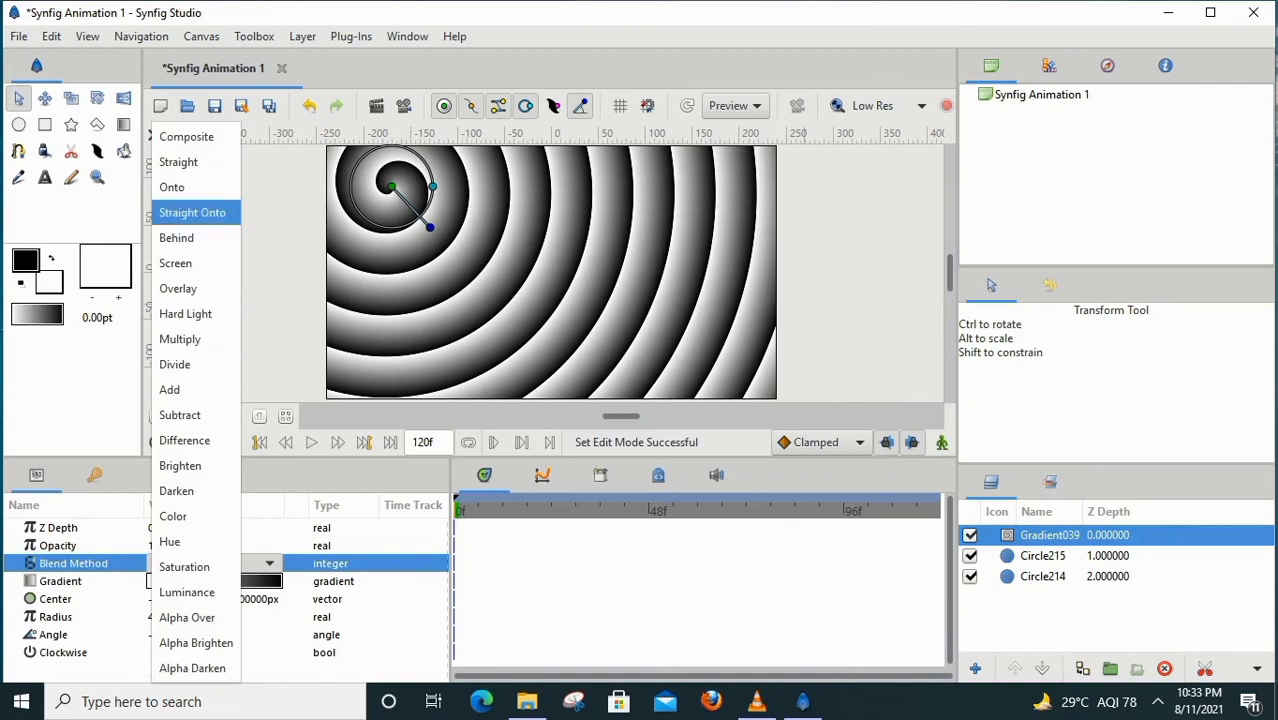
click(192, 212)
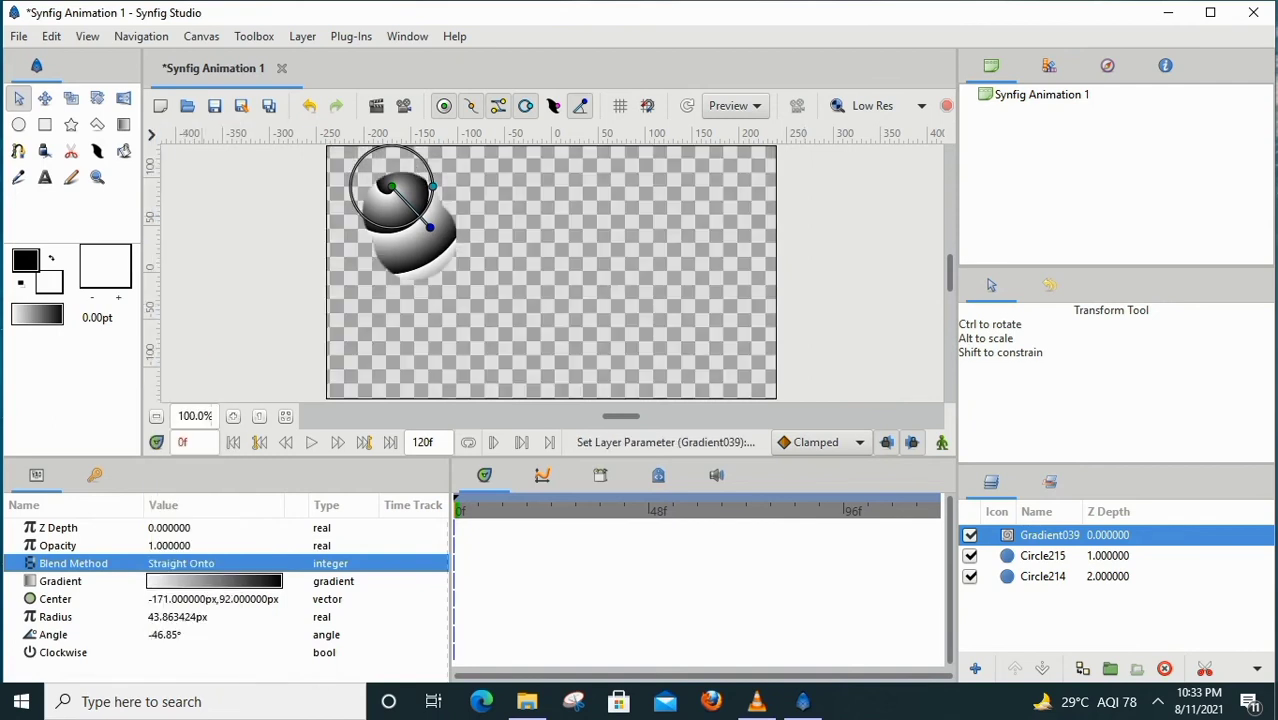
click(464, 260)
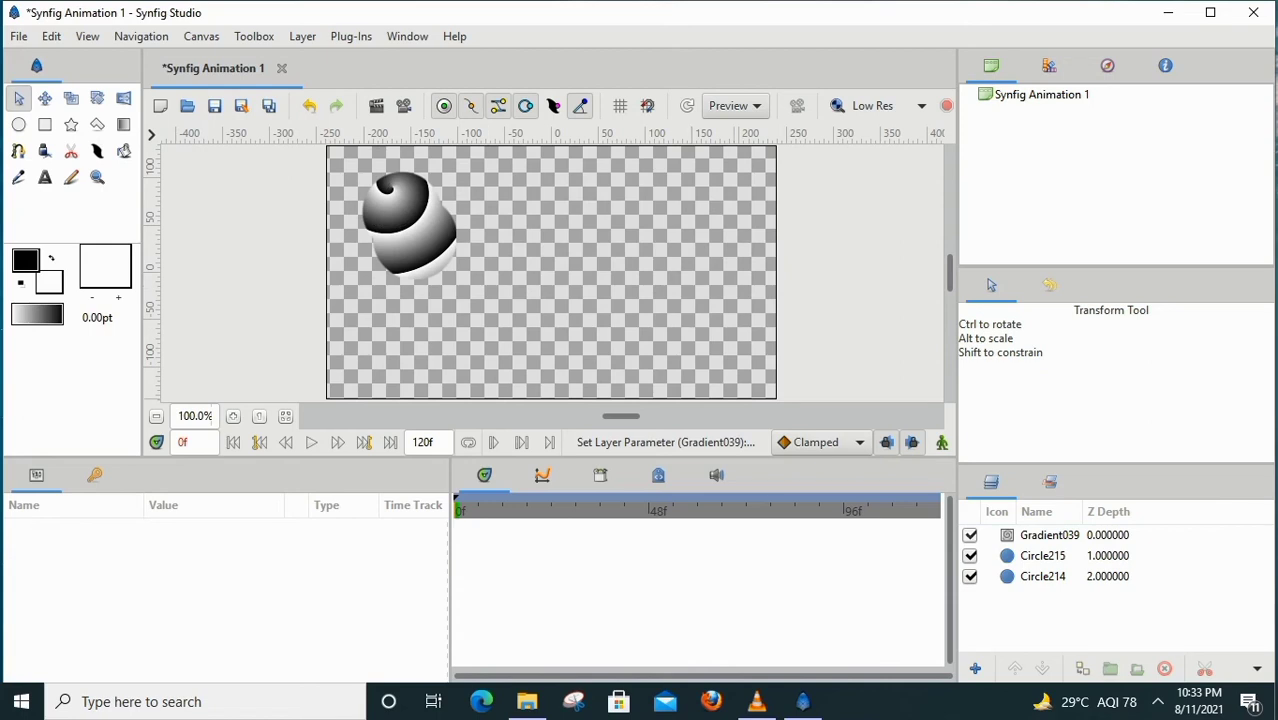
click(1049, 535)
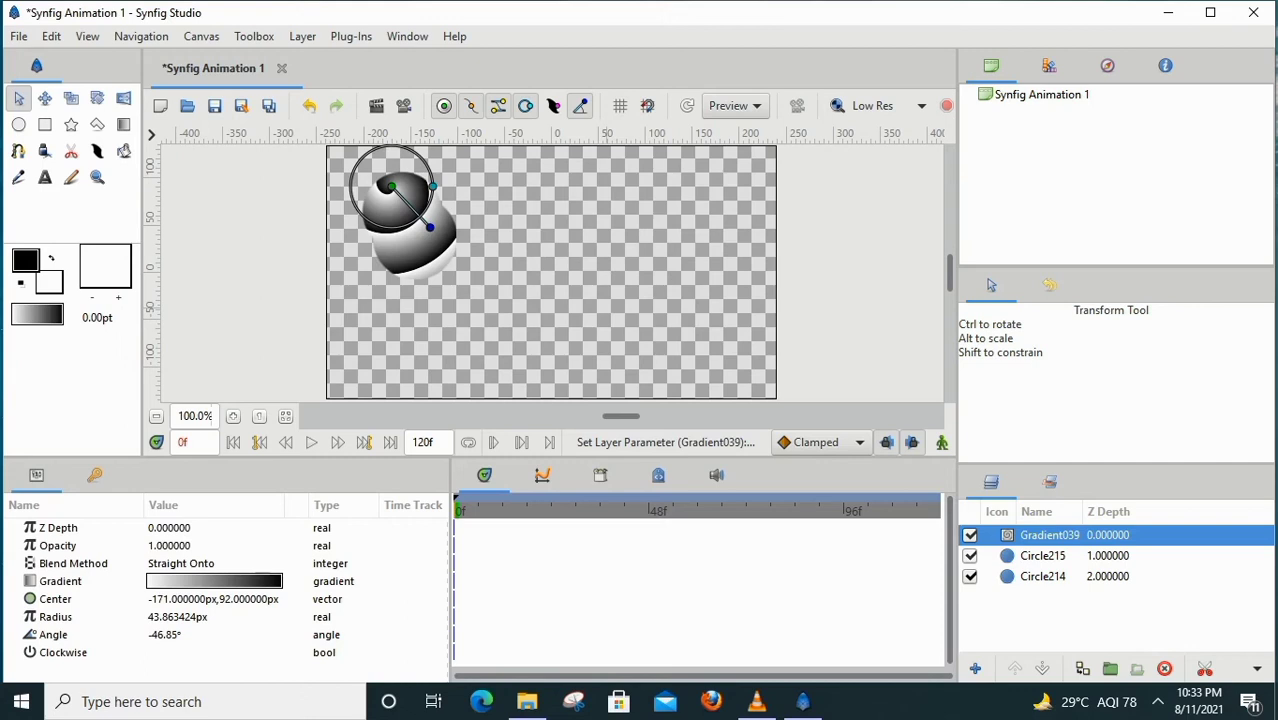
click(1043, 555)
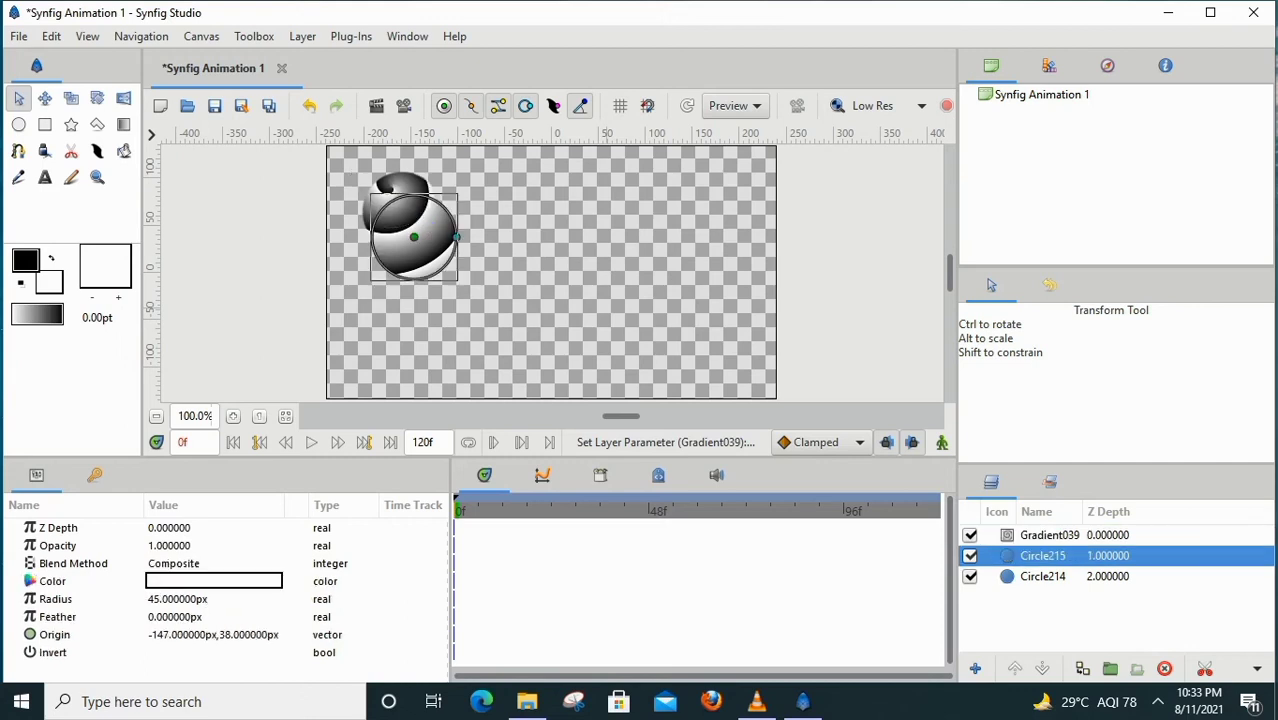
click(1043, 576)
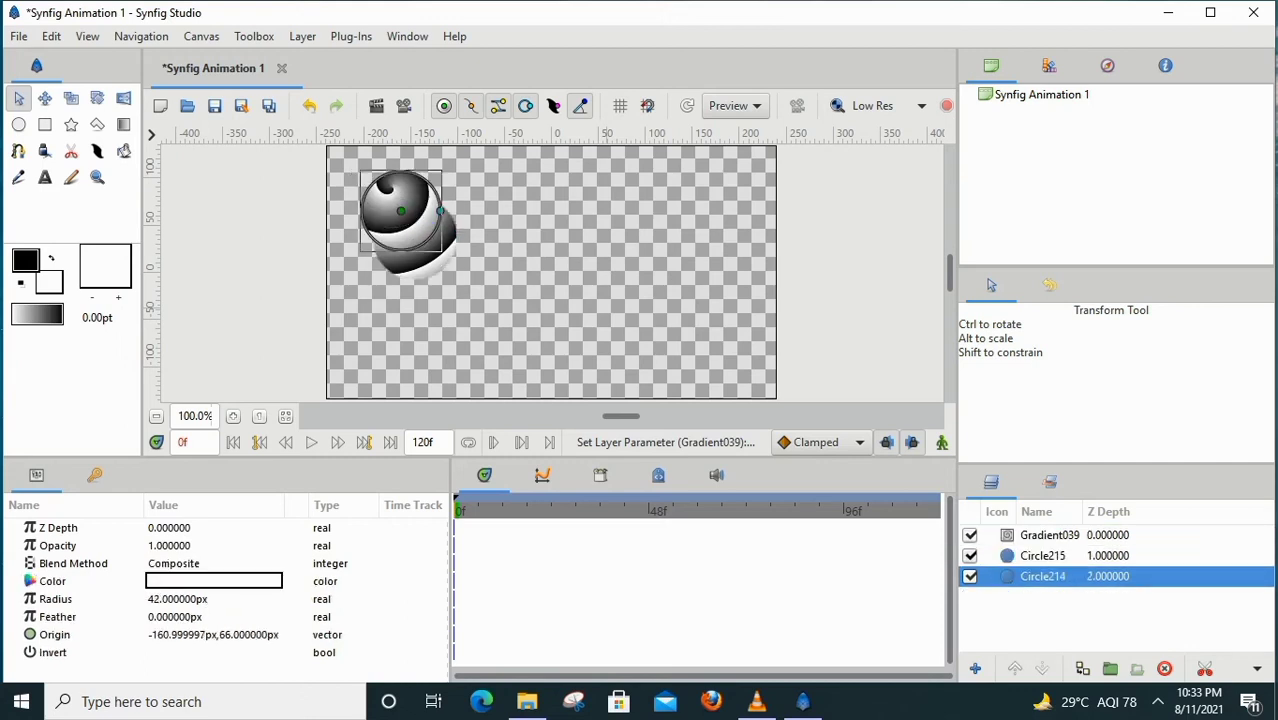
Step: Group the Gradient039 and Circle215 layers, leaving Circle214 outside the group
click(1048, 535)
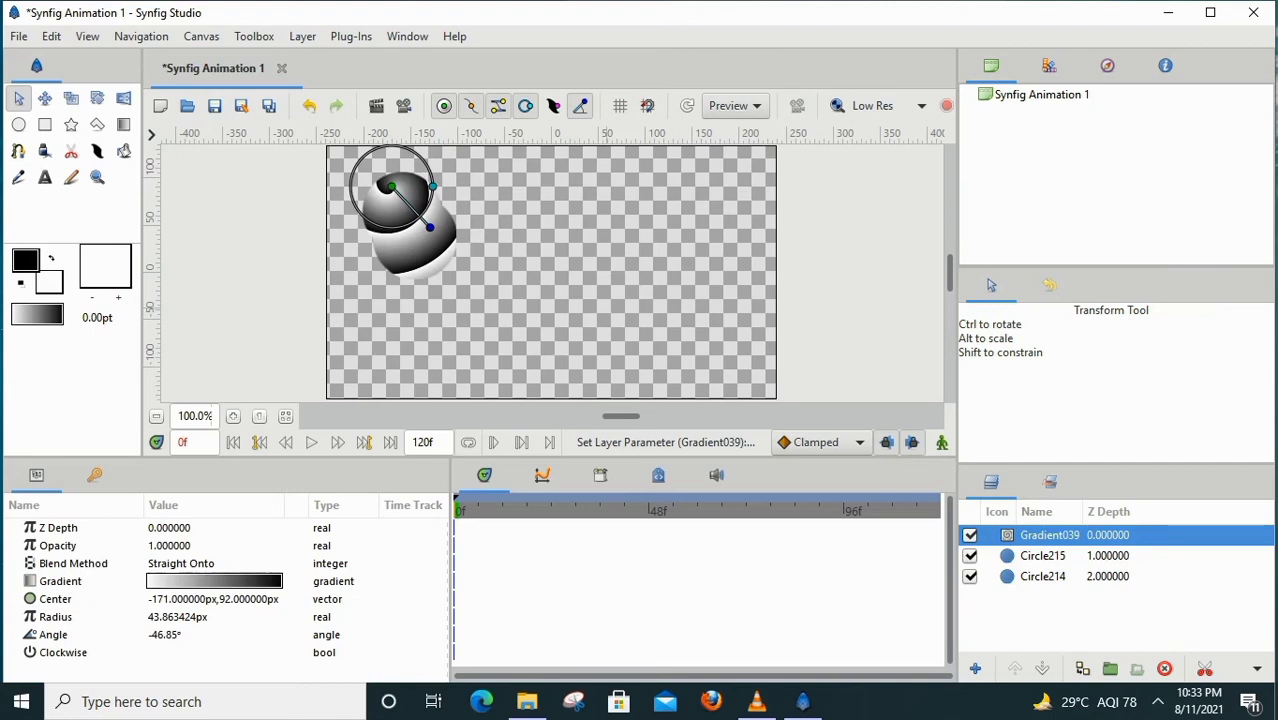
ctrl+click(1042, 555)
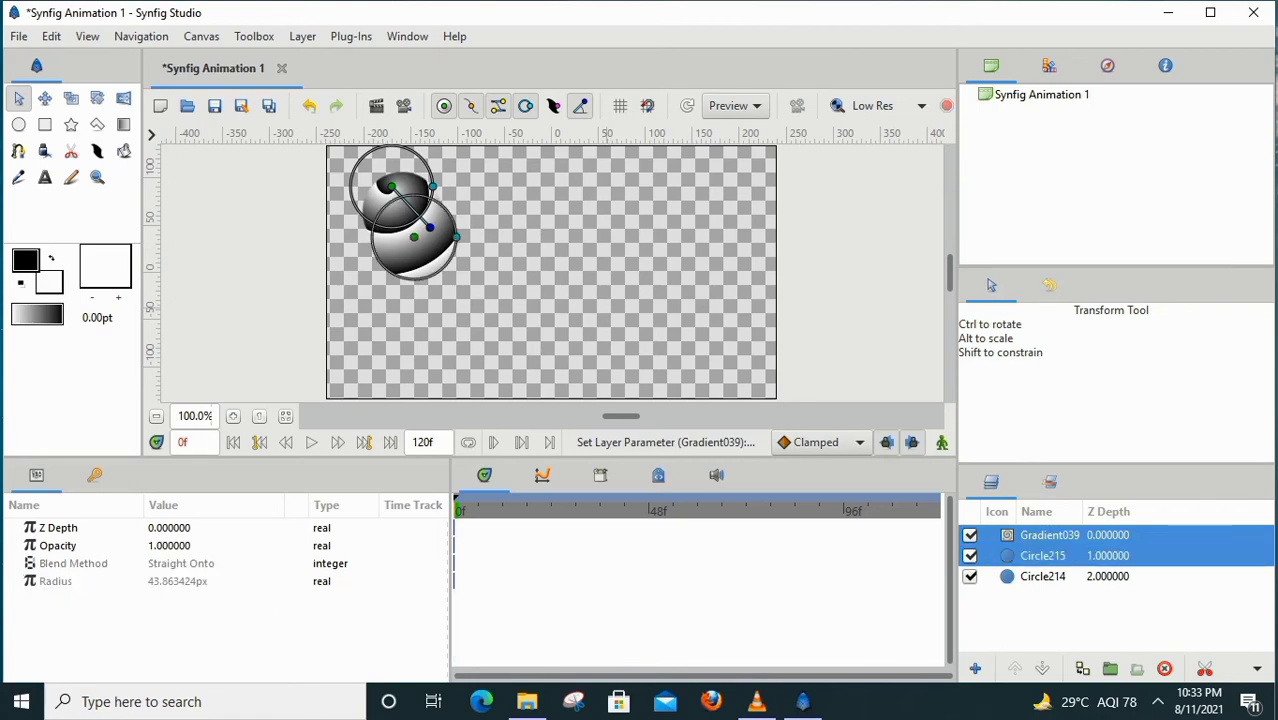
ctrl+click(1042, 555)
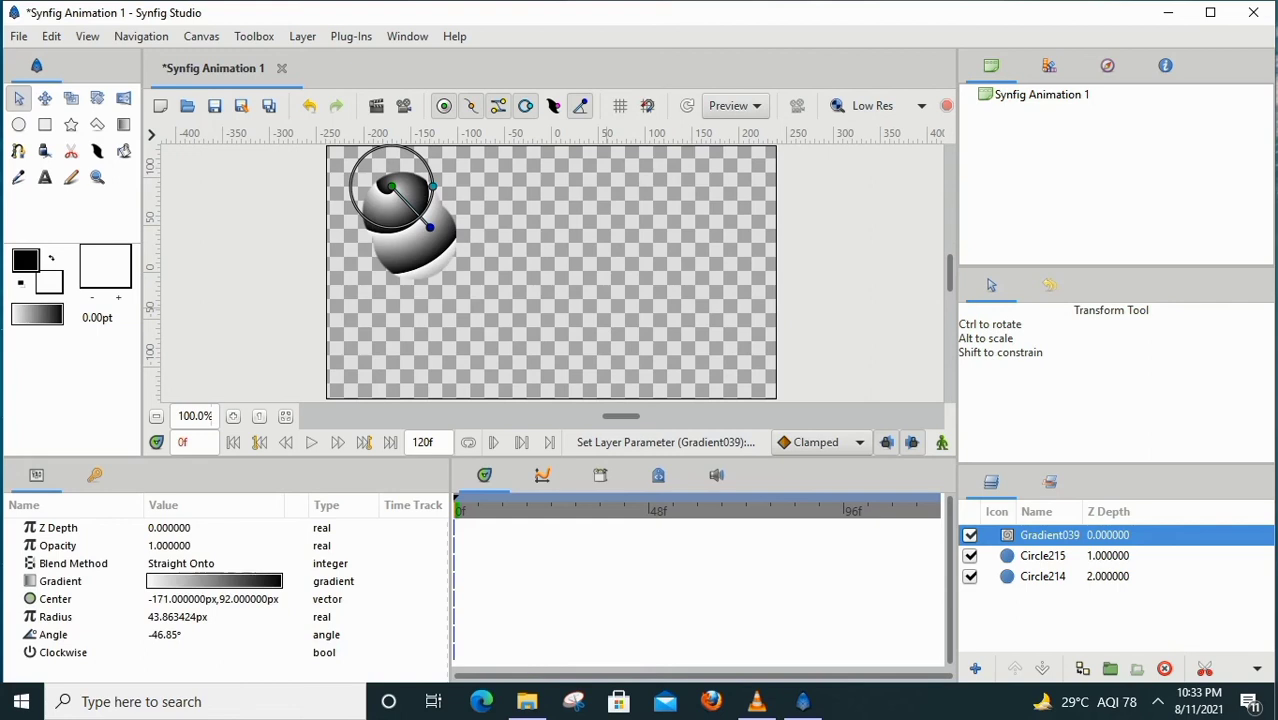
ctrl+click(1042, 555)
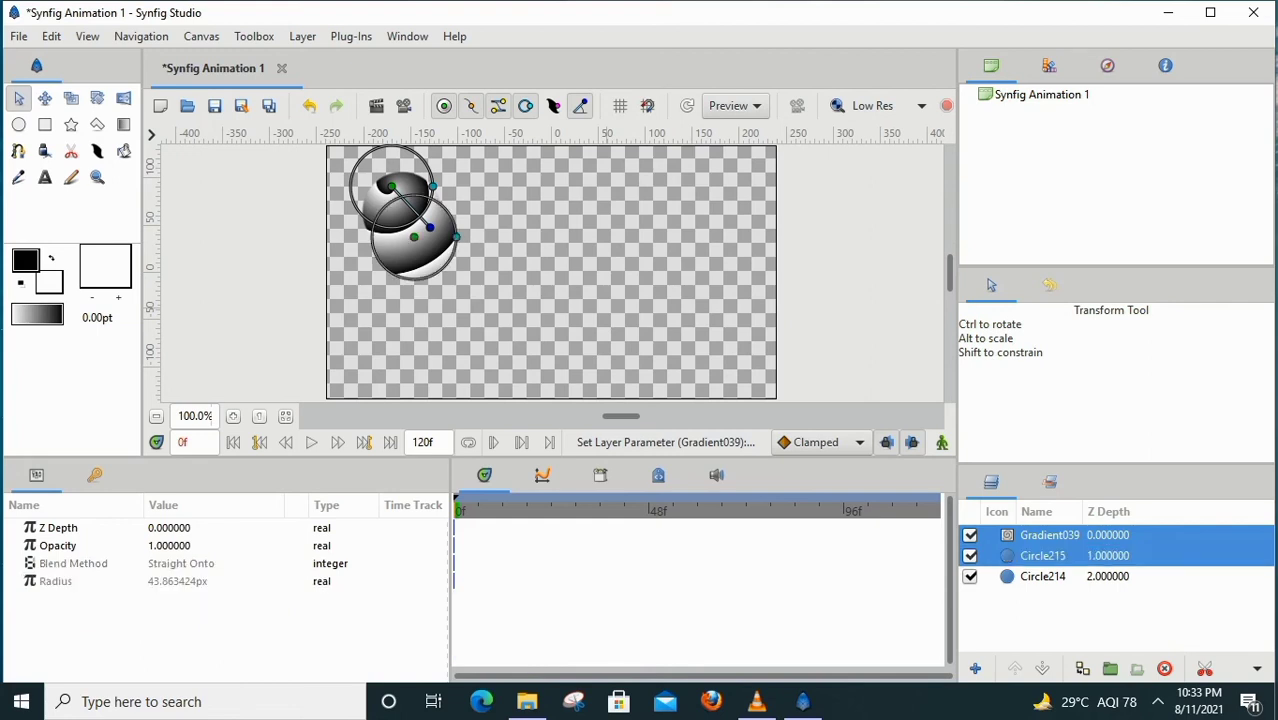
right_click(992, 540)
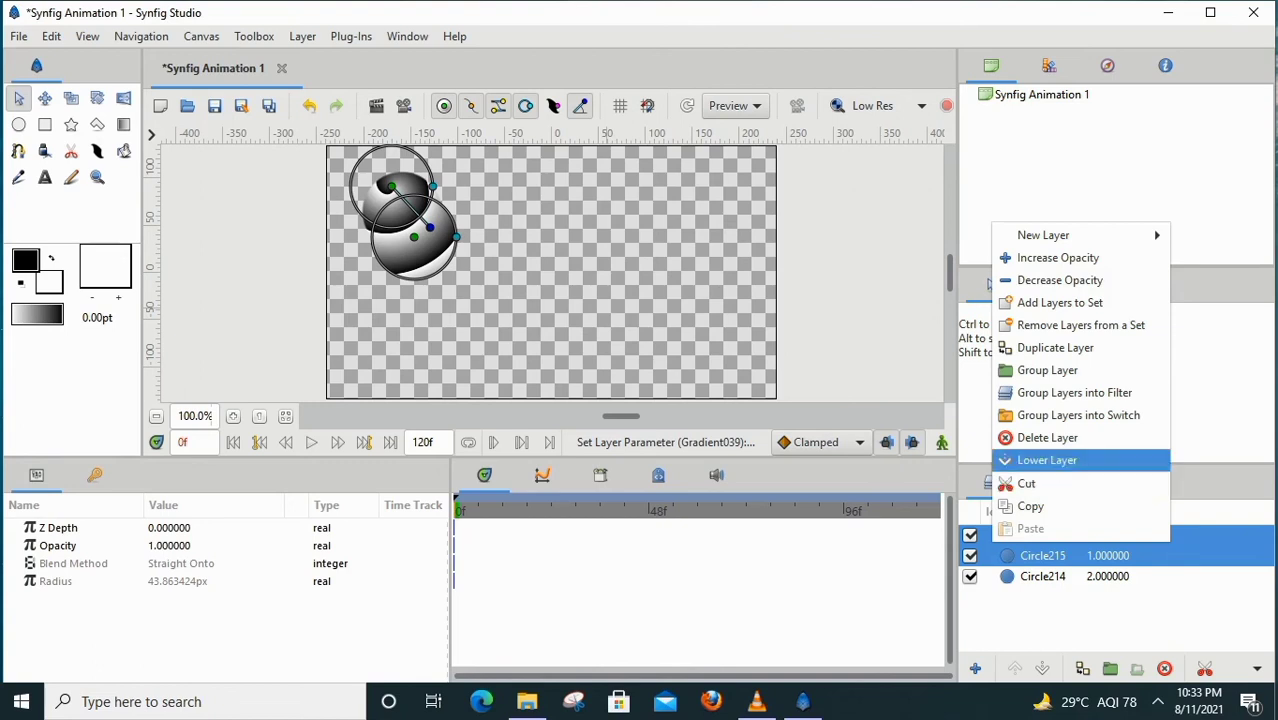
click(1047, 370)
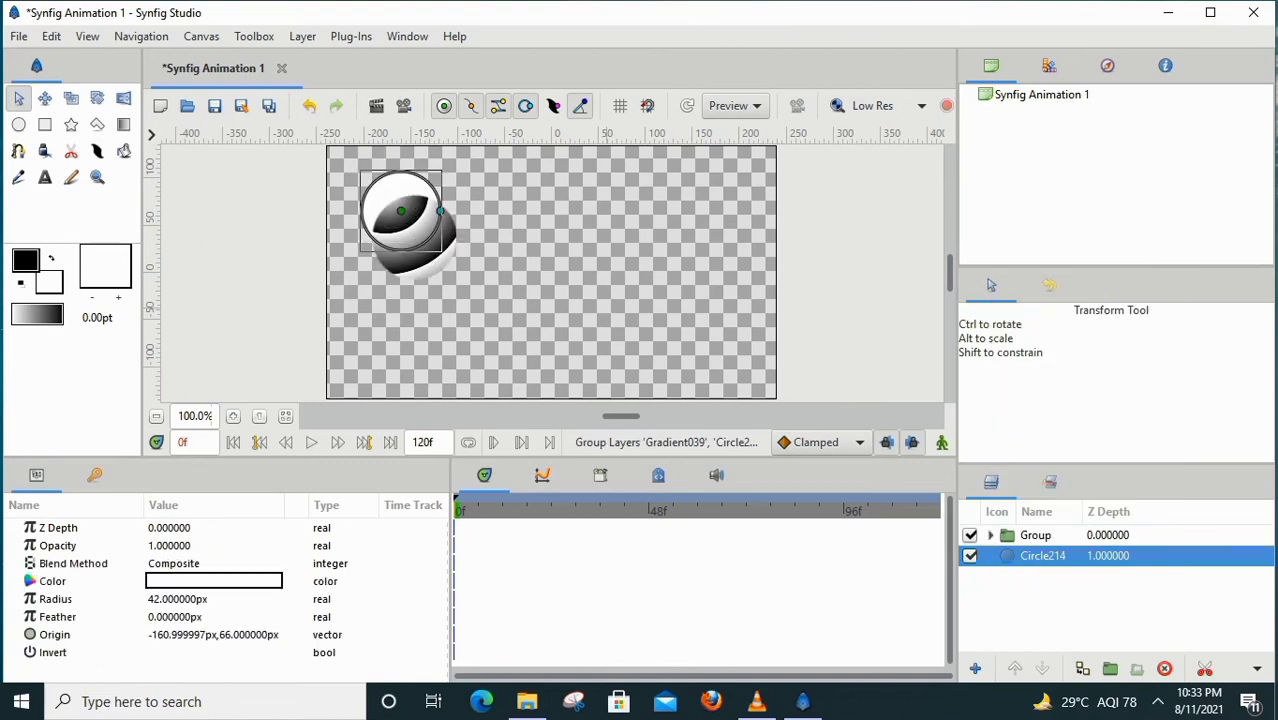
Step: Expand the group and move the Circle214 layer into it, between Gradient039 and Circle215
click(990, 535)
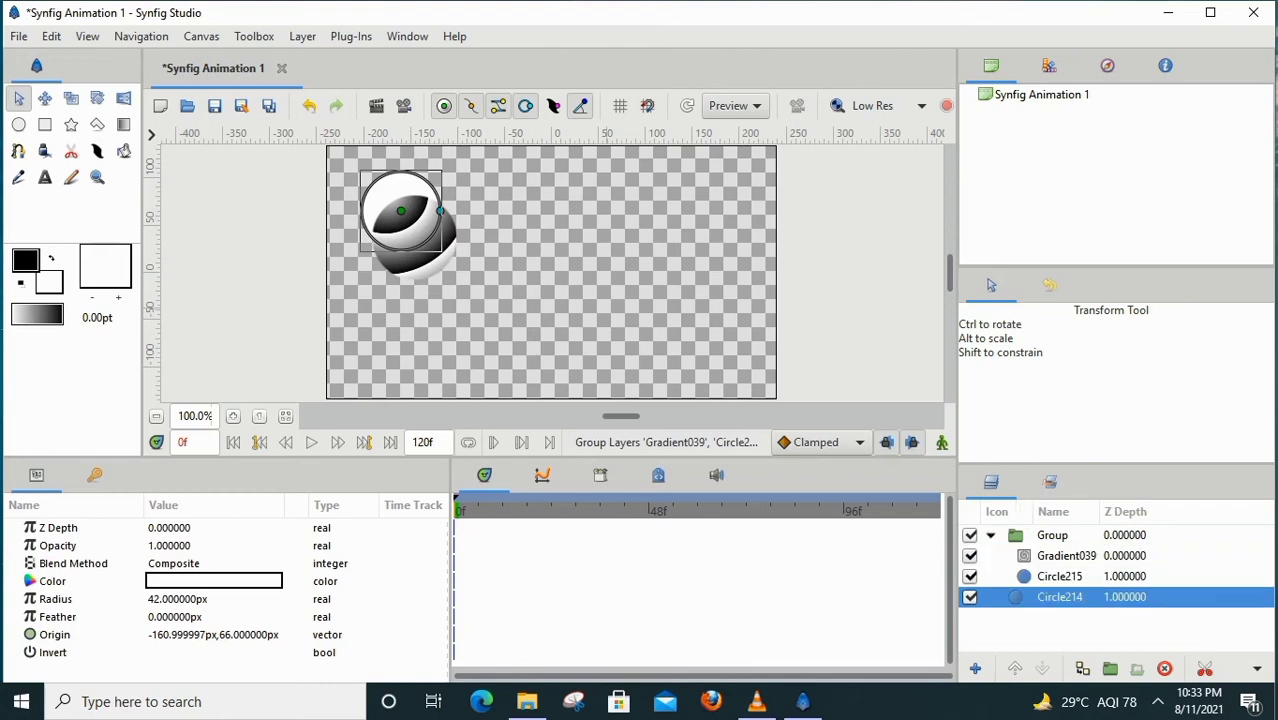
click(394, 245)
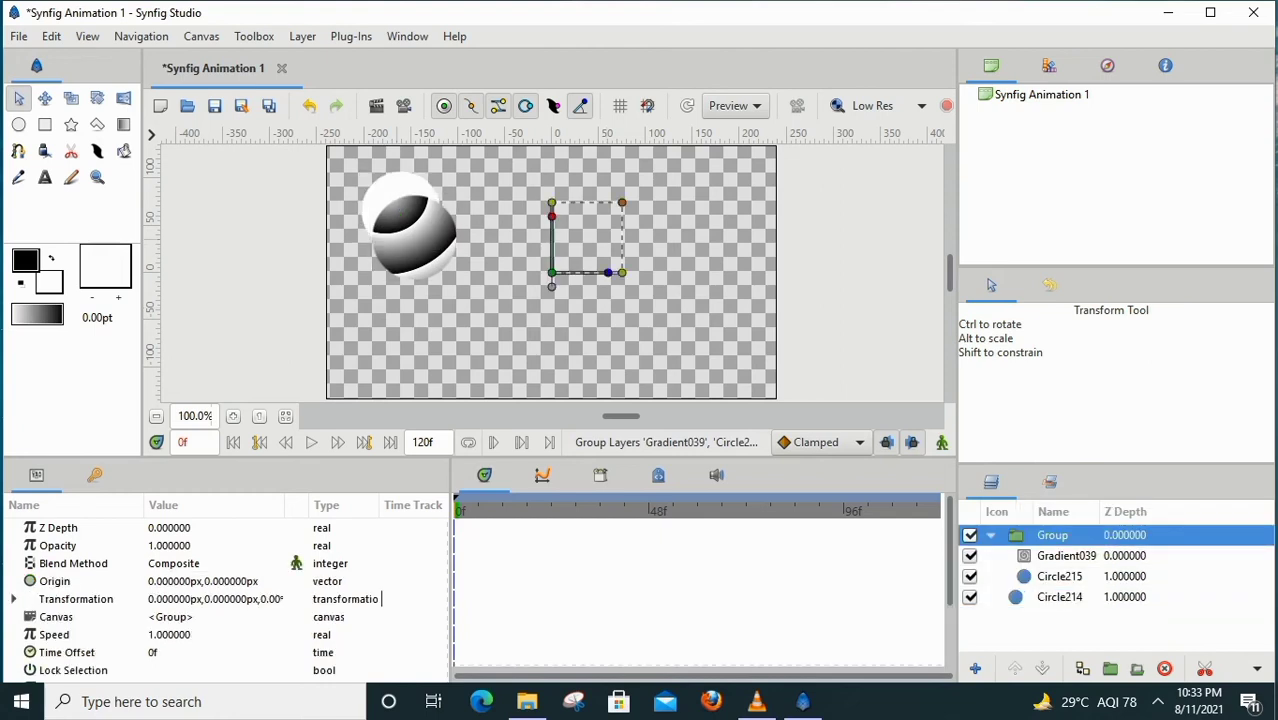
click(1059, 576)
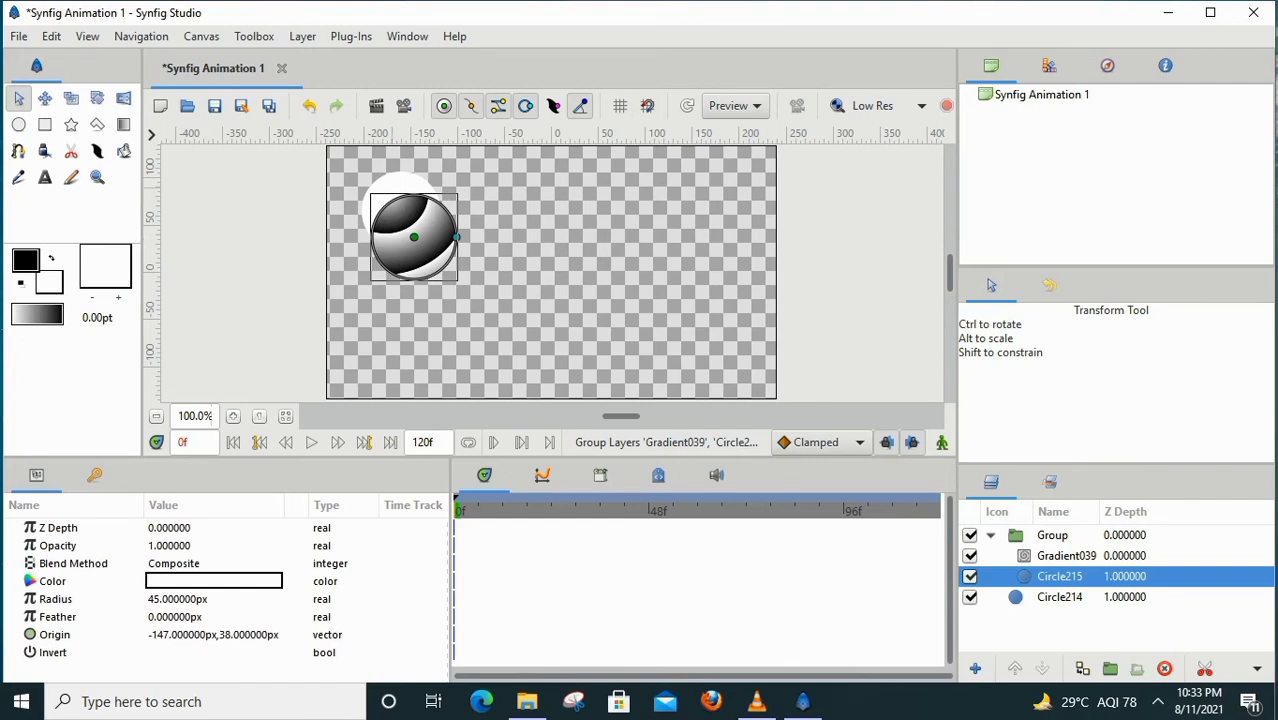
click(1059, 596)
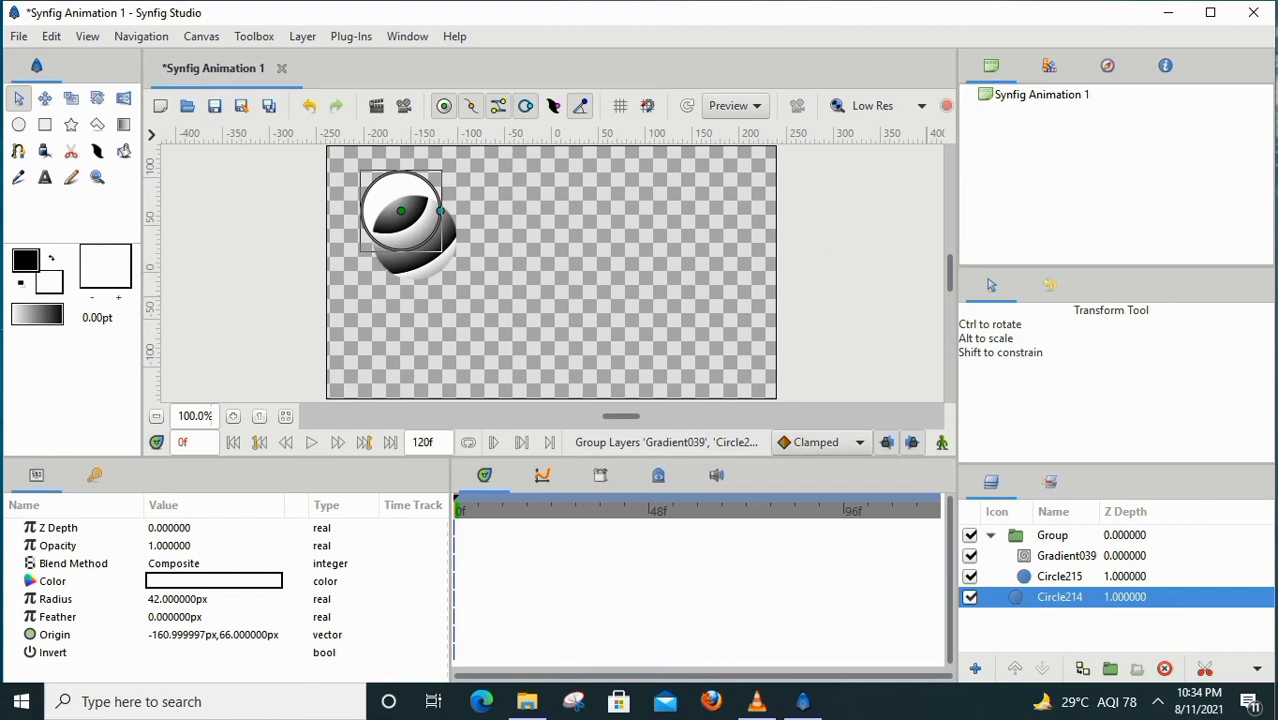
drag(1059, 597, 1060, 570)
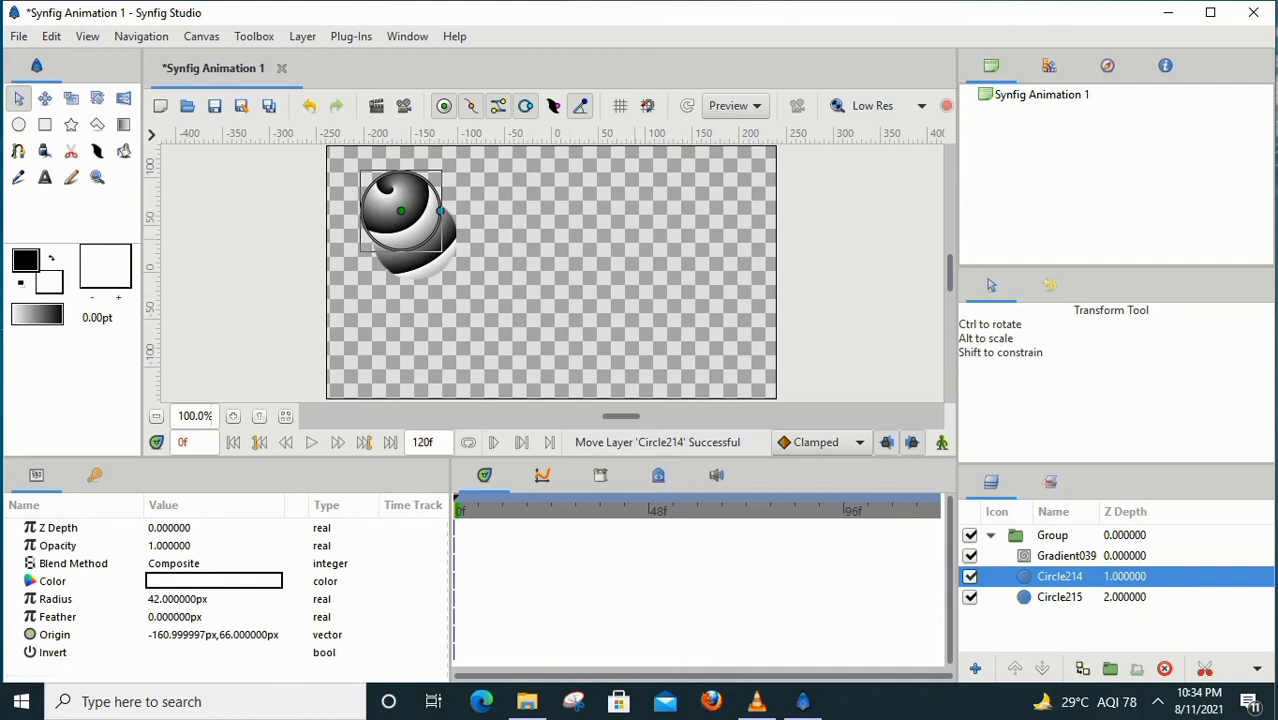
Step: Deselect all layers and draw a star at about (5, 70) px so that its layer sits outside the group
key(ctrl+shift+d)
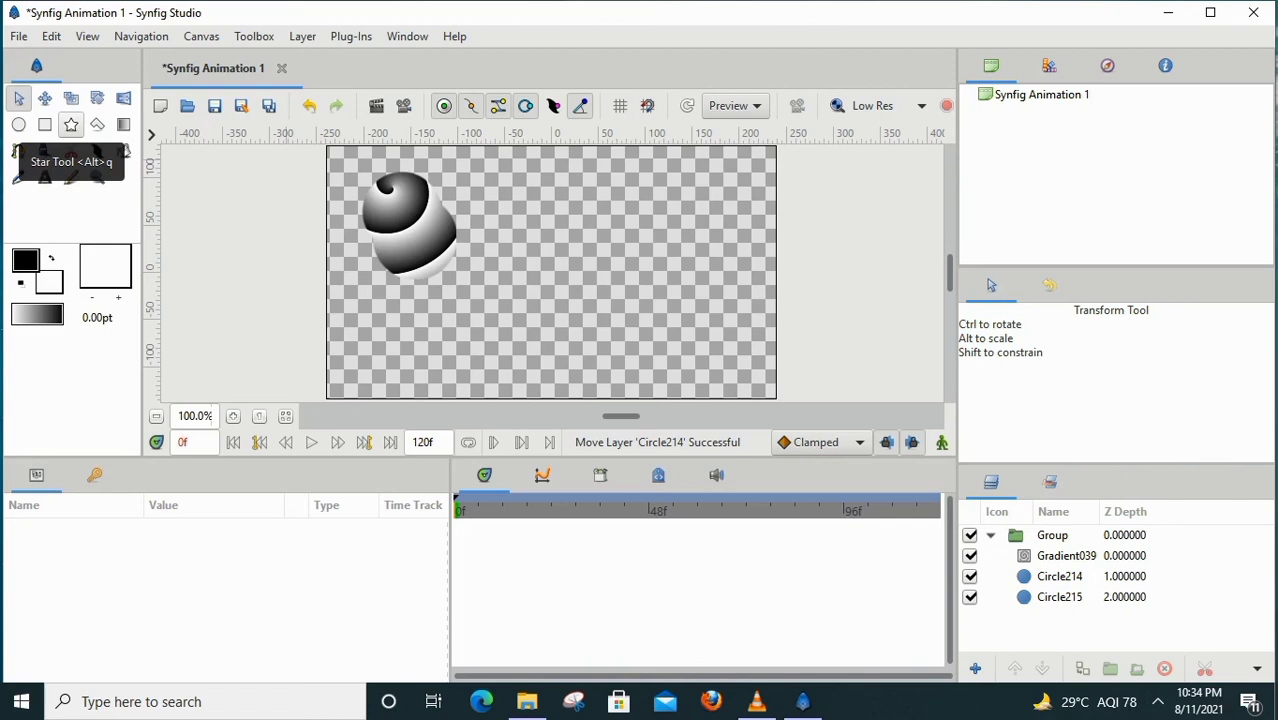
click(71, 124)
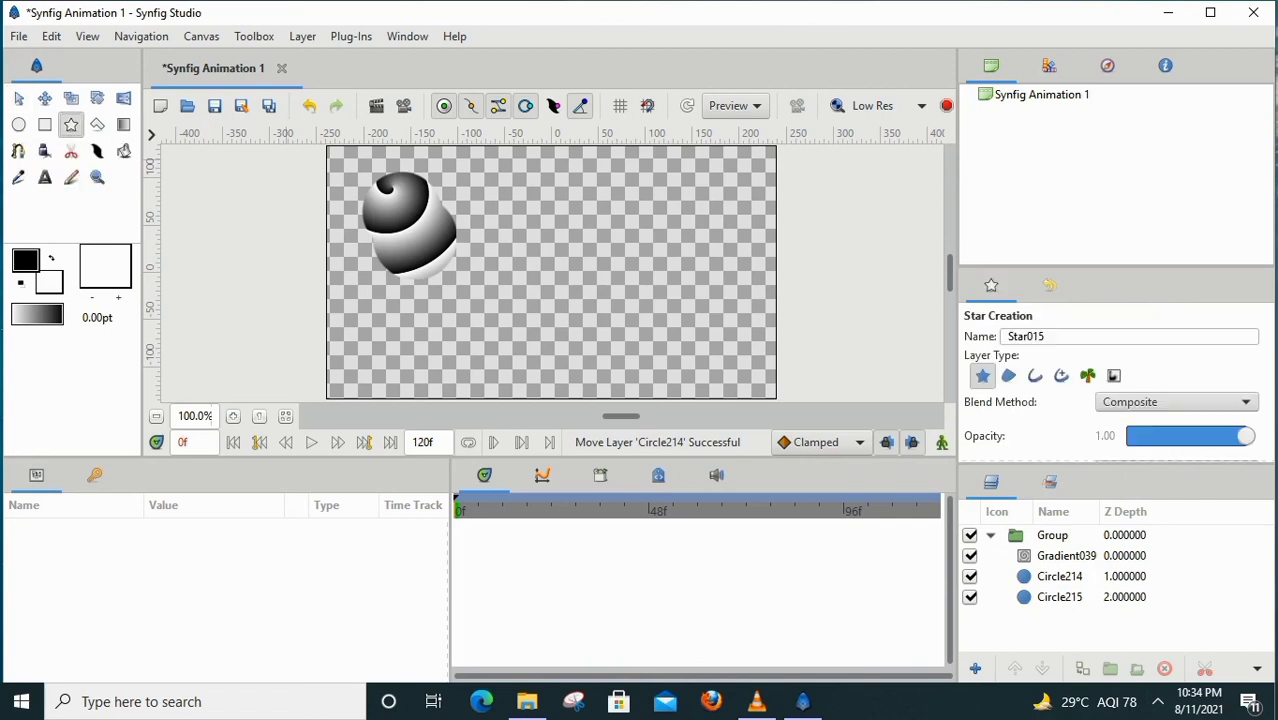
drag(556, 207, 586, 207)
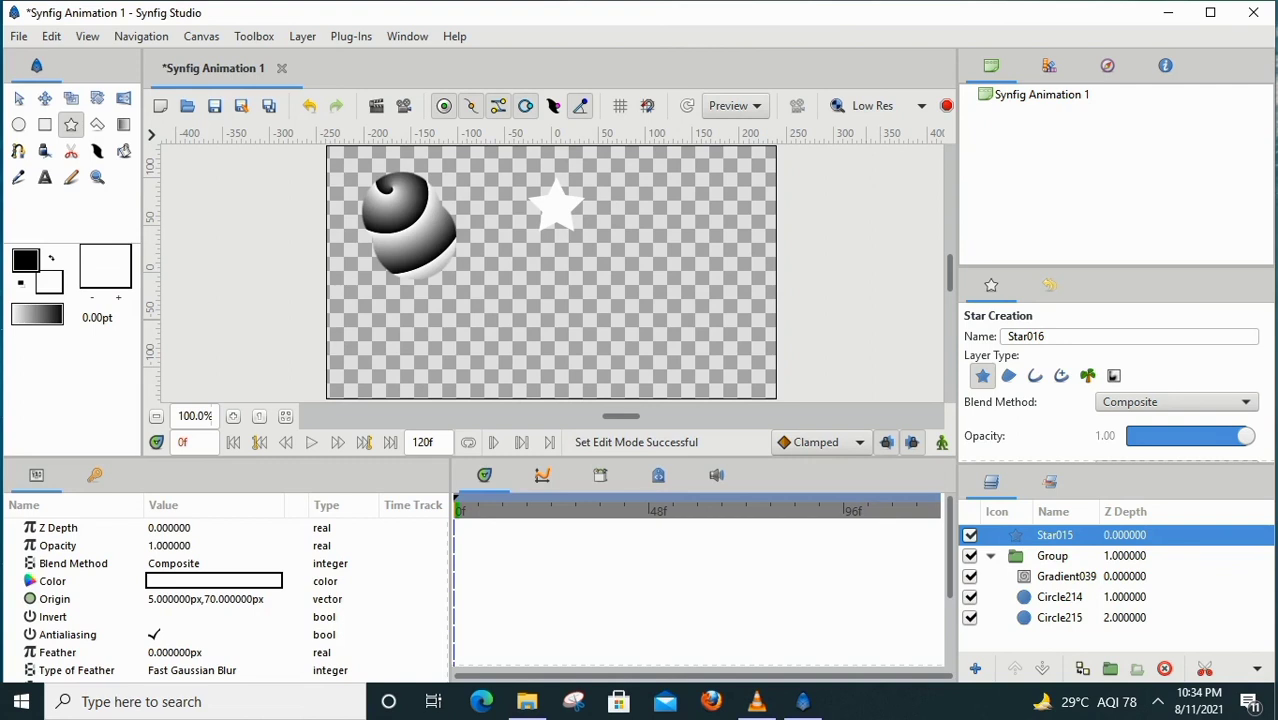
Step: Draw a second star at about (122, 31) px inside the group, directly above the Circle215 layer
click(1059, 617)
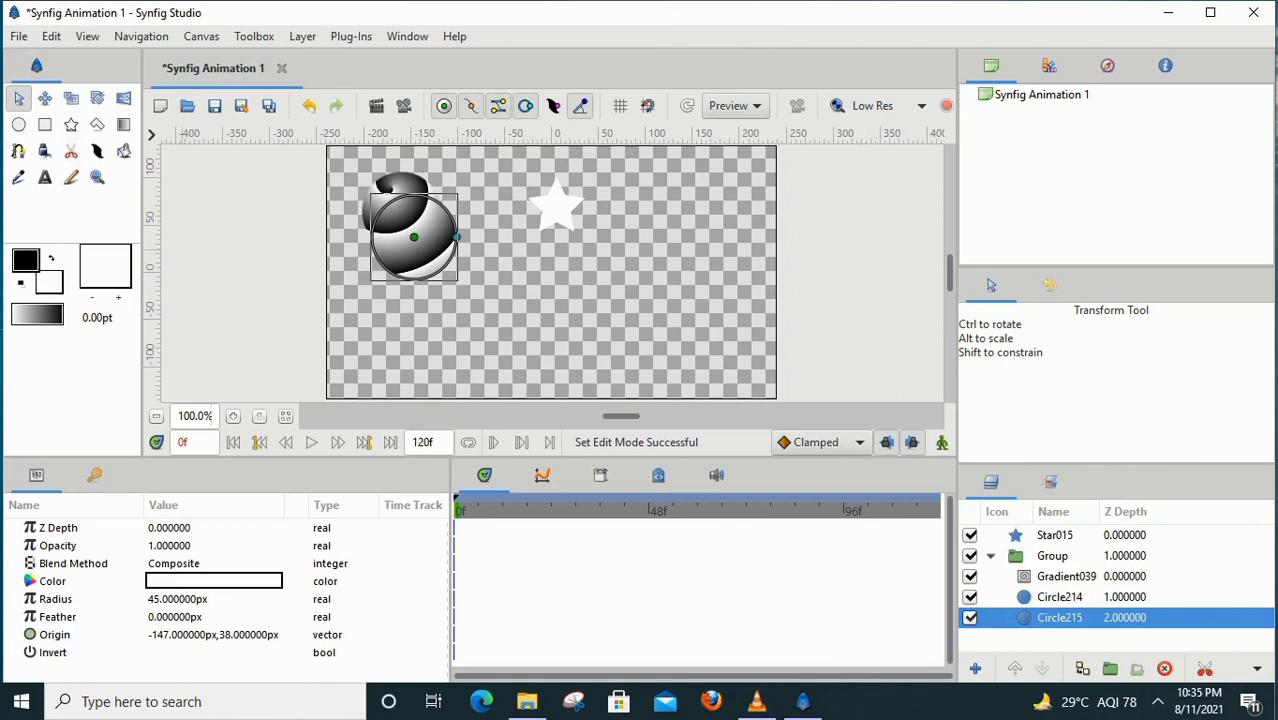
click(71, 124)
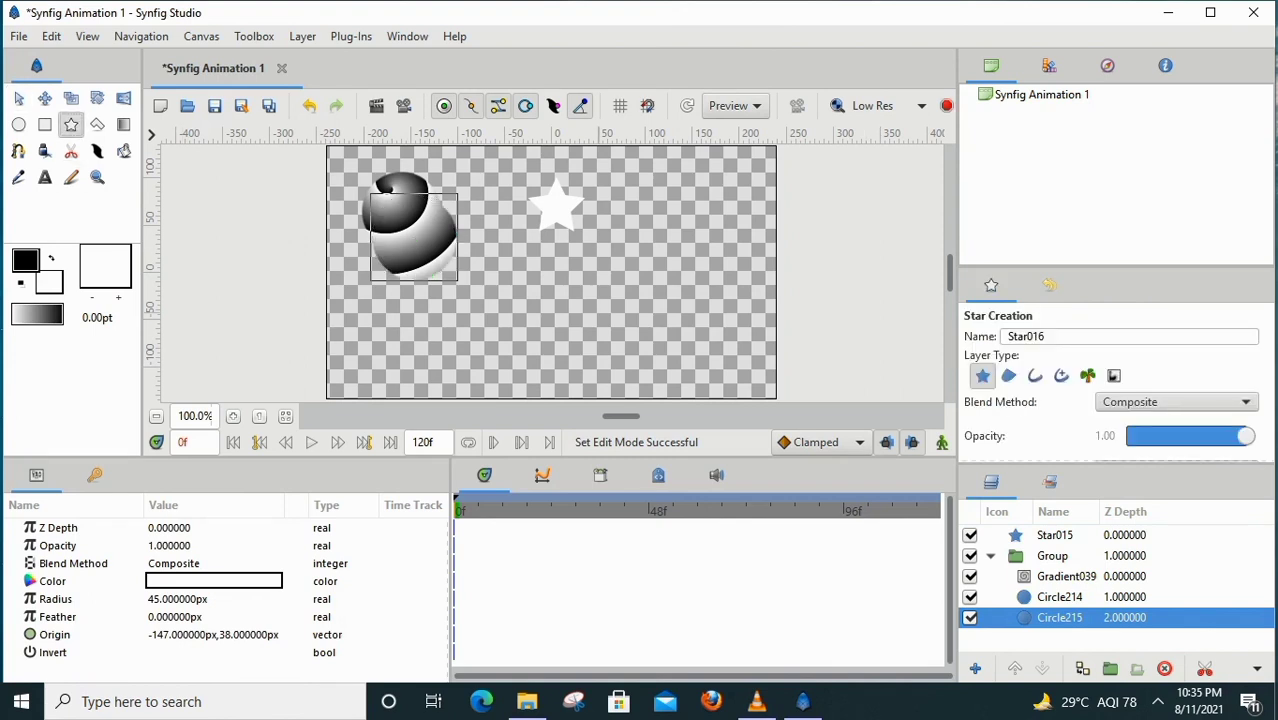
drag(665, 243, 698, 244)
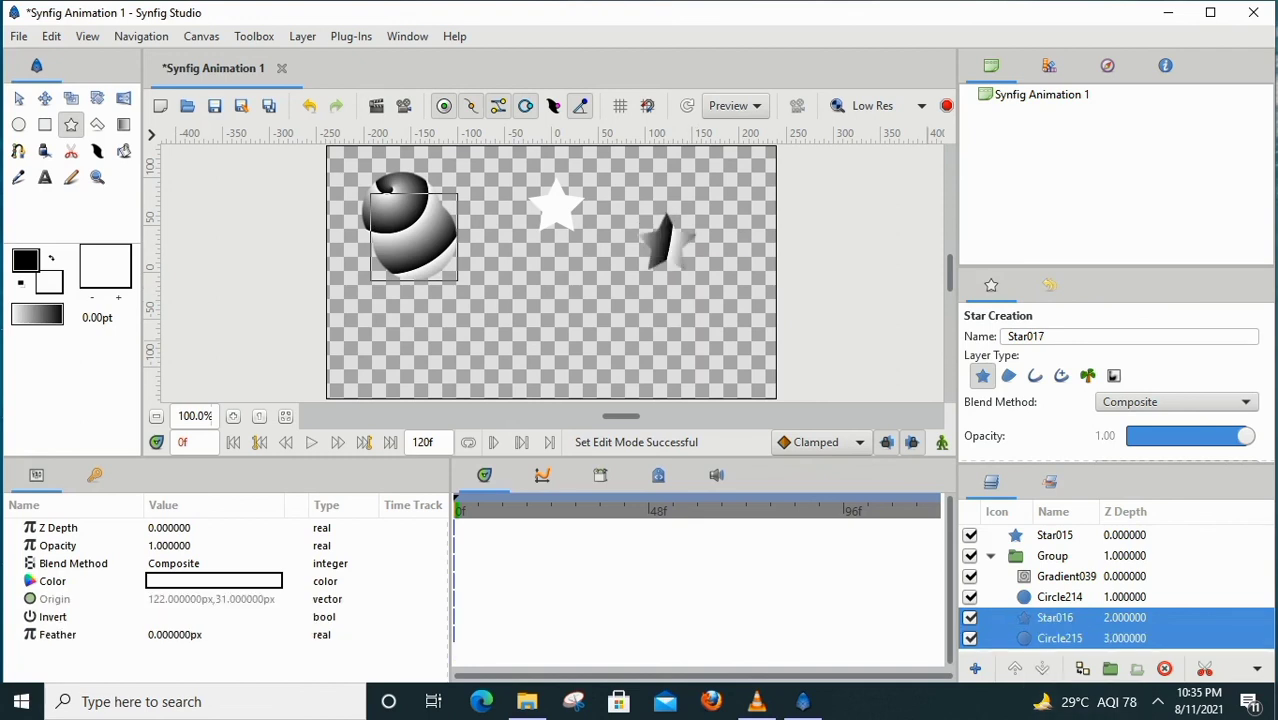
Step: Select the Star015 layer that sits outside the group
click(1059, 638)
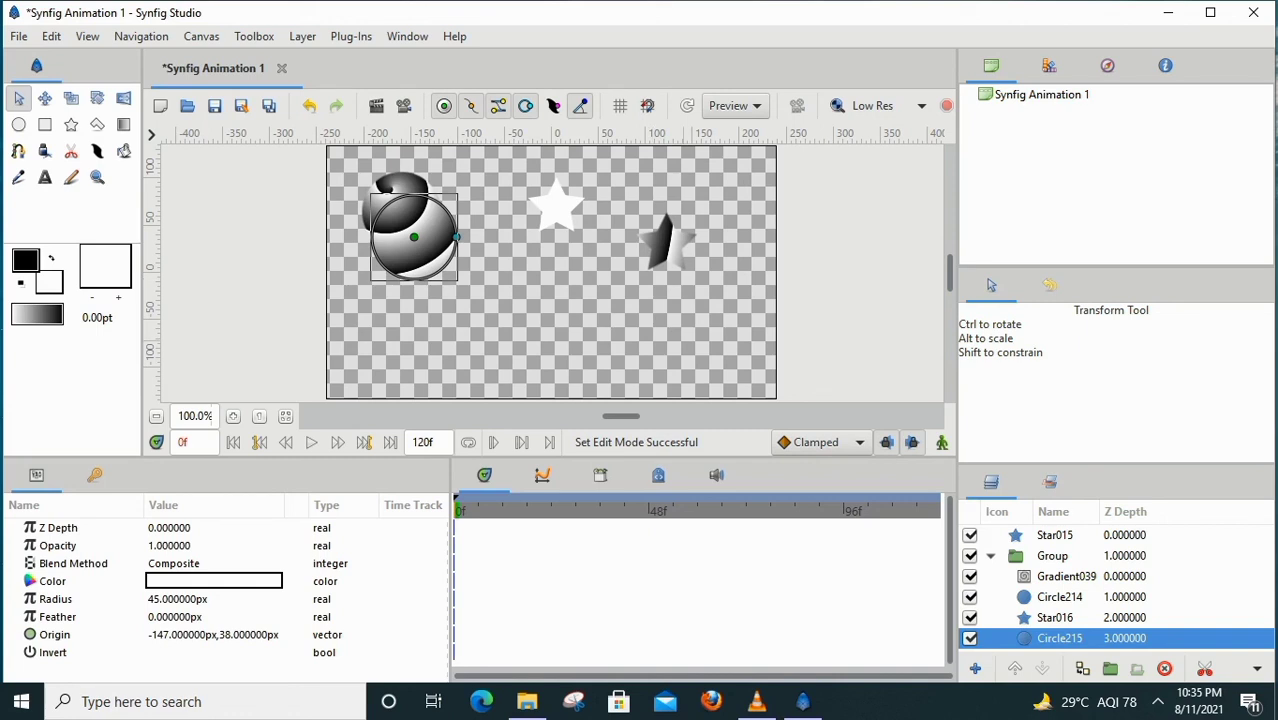
click(1054, 535)
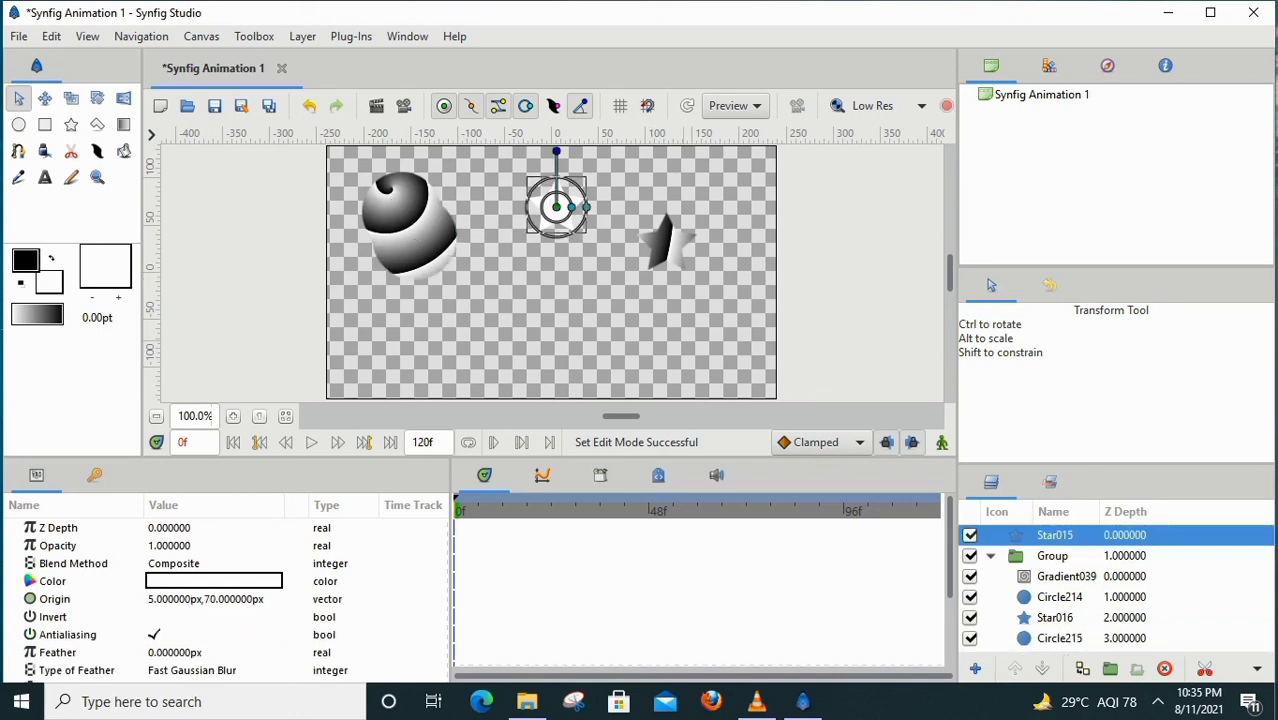